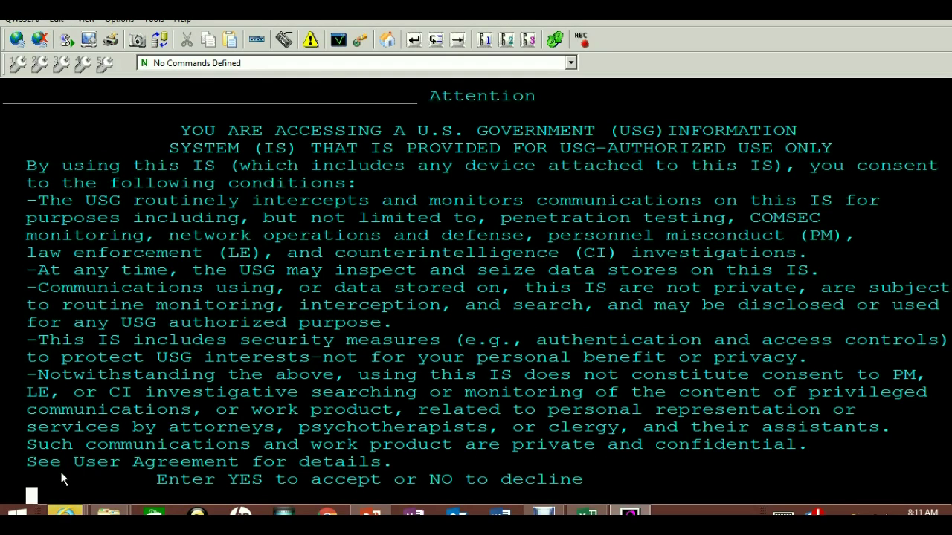
# Accept the government usage banner with 'yes' to reach the PERNet login screen
pyautogui.write('yes')
pyautogui.press('Return')
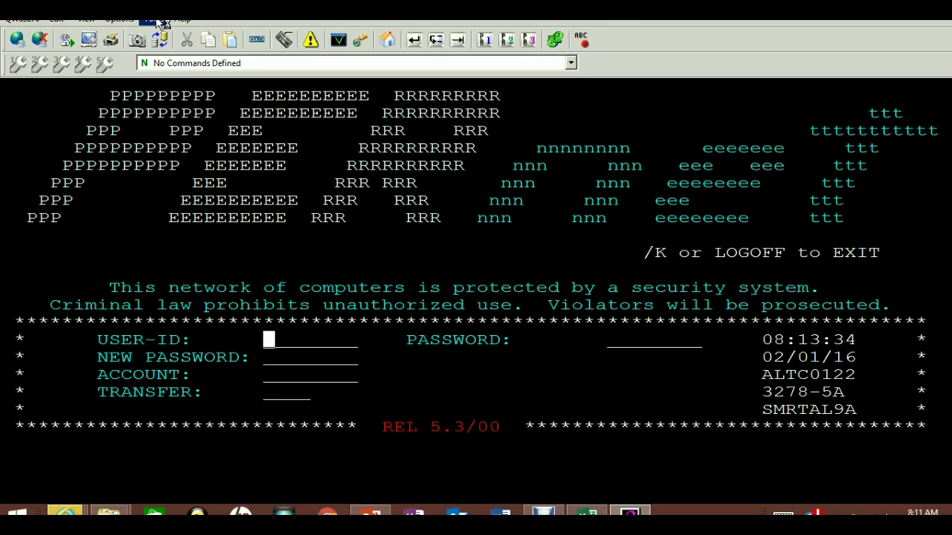
pyautogui.click(156, 20)
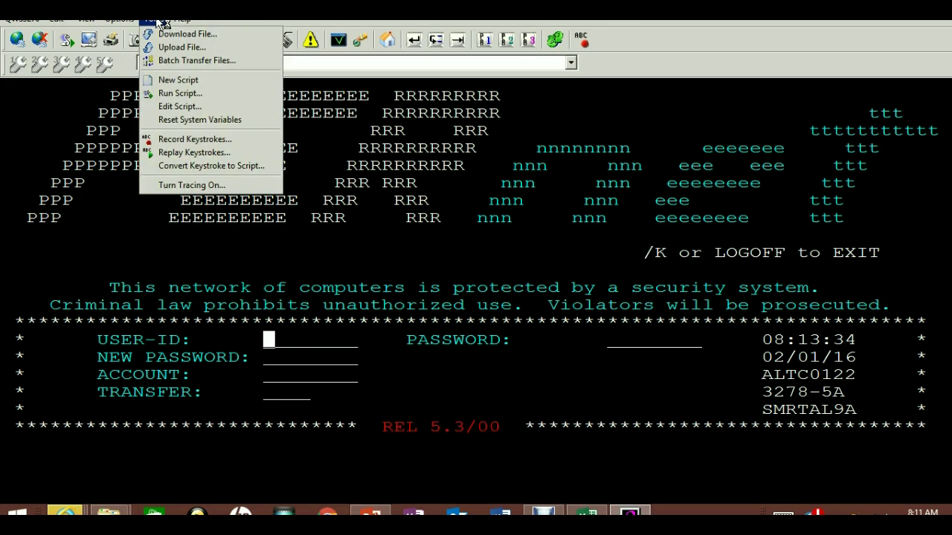
# Start Record Keystrokes and browse the save dialog's location and drive lists
pyautogui.click(182, 138)
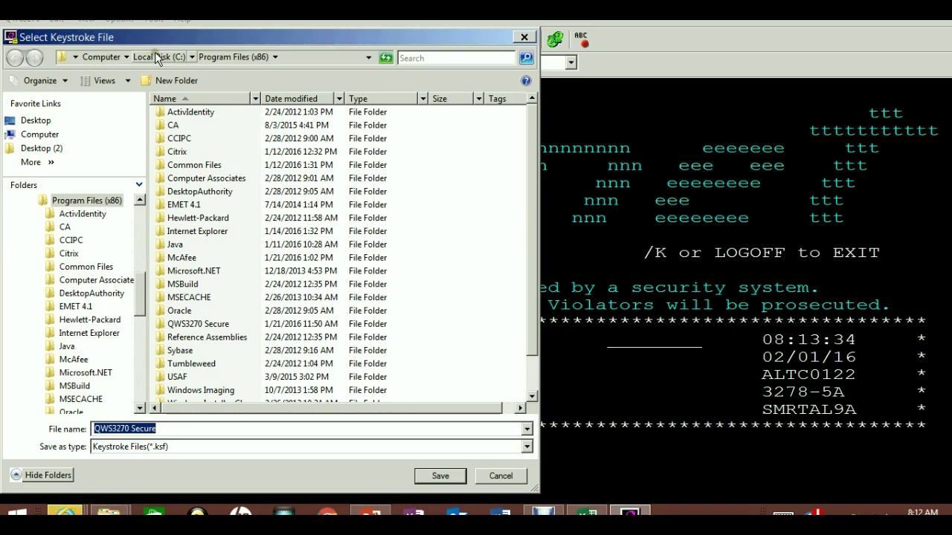
pyautogui.click(75, 58)
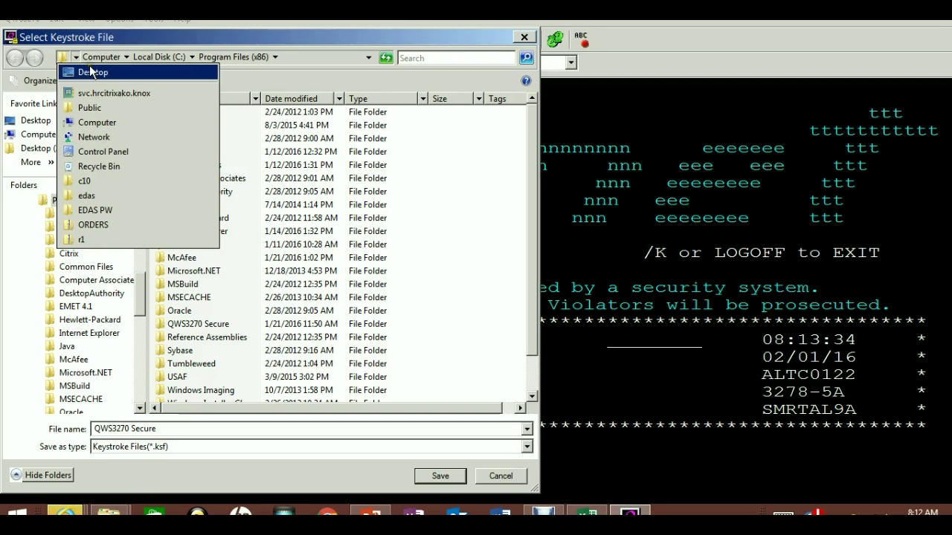
pyautogui.click(77, 58)
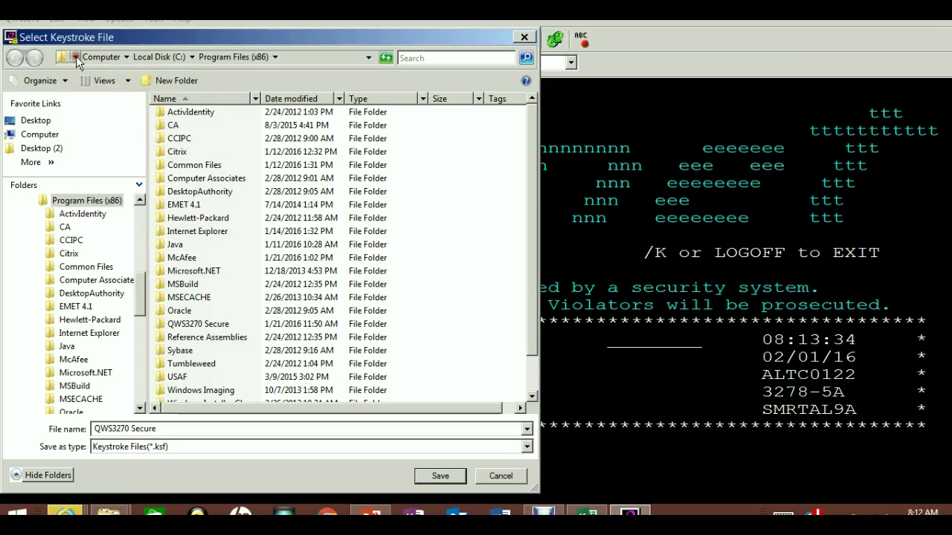
pyautogui.click(127, 57)
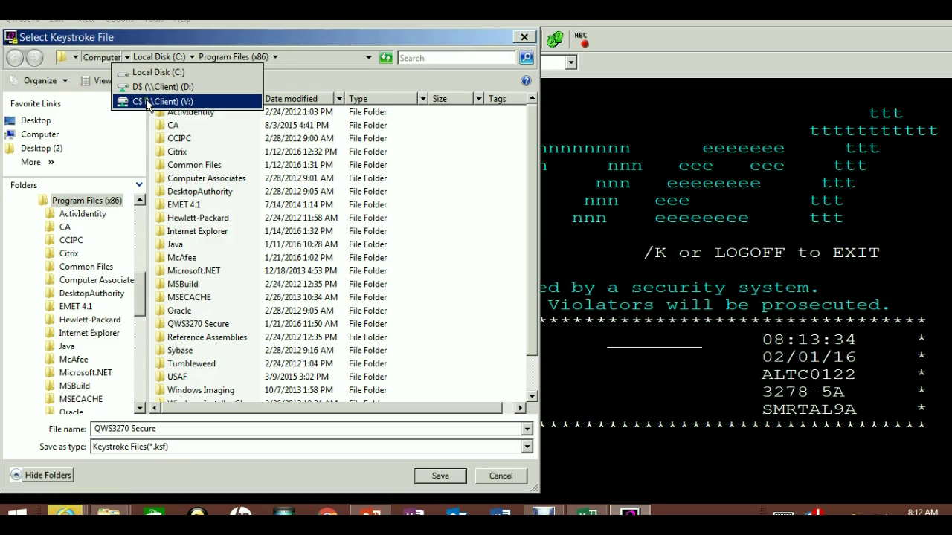
# Browse to C$ (\\Client) (V:) > Users > your profile > Desktop as the save location
pyautogui.click(175, 102)
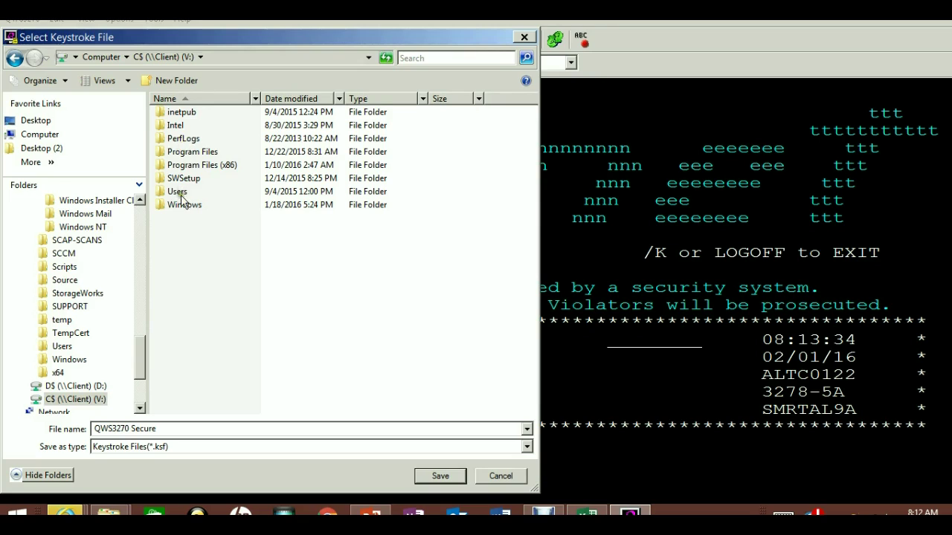
pyautogui.click(178, 193)
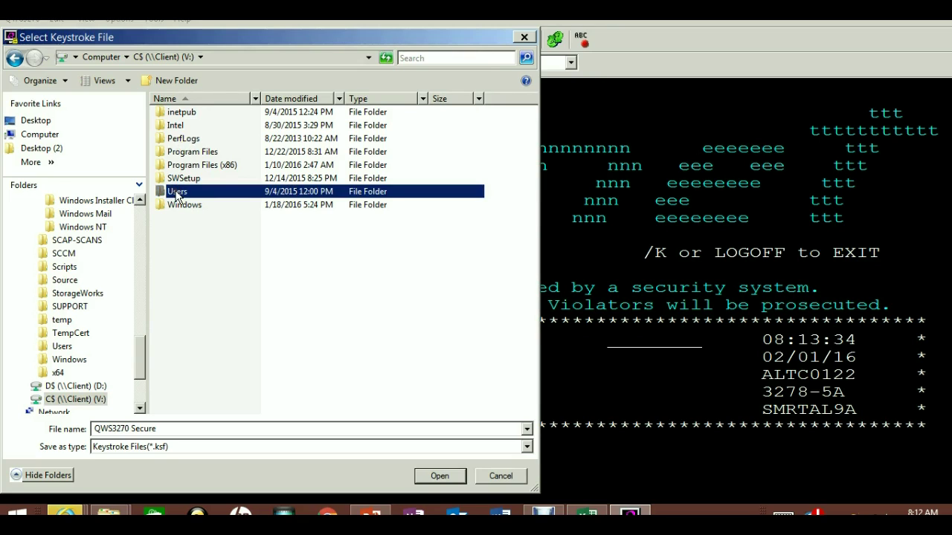
pyautogui.doubleClick(177, 195)
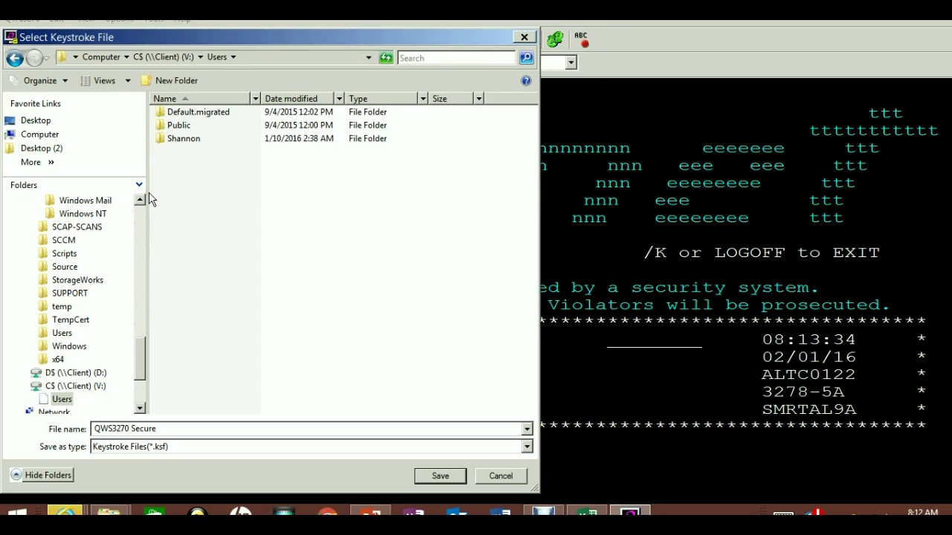
pyautogui.click(192, 141)
pyautogui.doubleClick(193, 141)
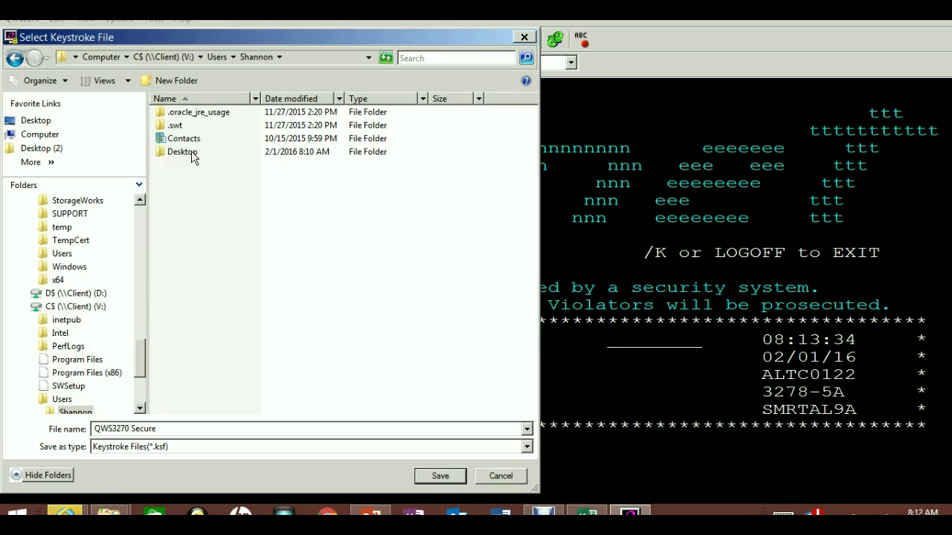
pyautogui.click(179, 152)
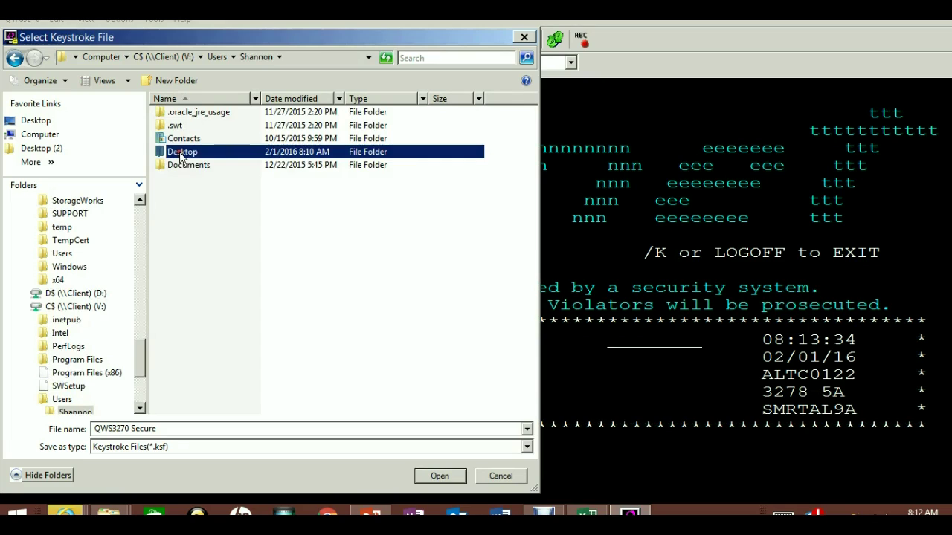
pyautogui.doubleClick(179, 152)
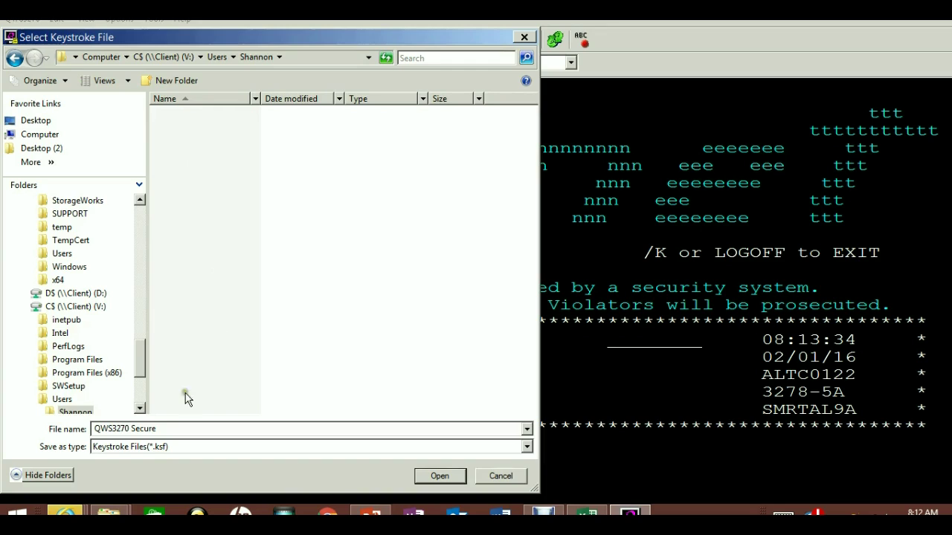
# Rename the keystroke file to 'QWS3270 Logon' and save it
pyautogui.click(132, 428)
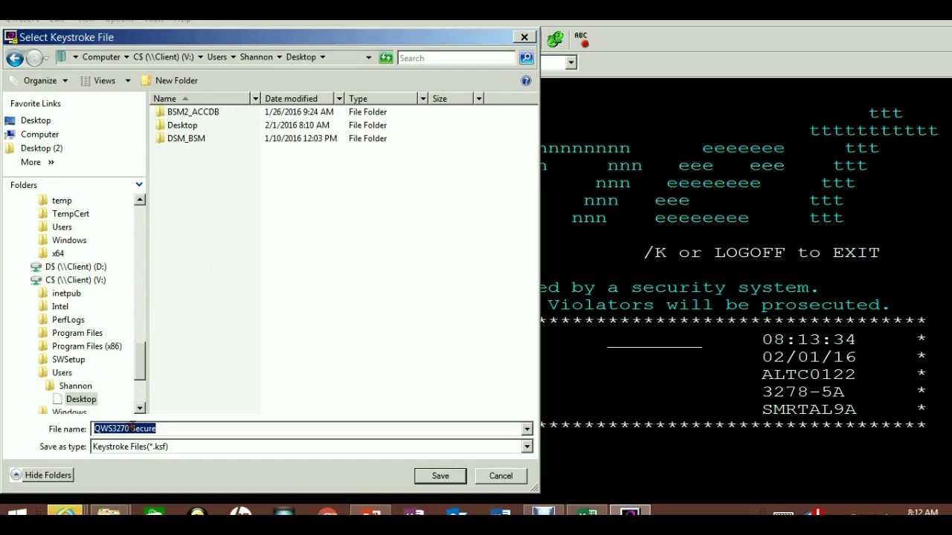
pyautogui.click(132, 428)
pyautogui.moveTo(132, 429); pyautogui.dragTo(155, 428)
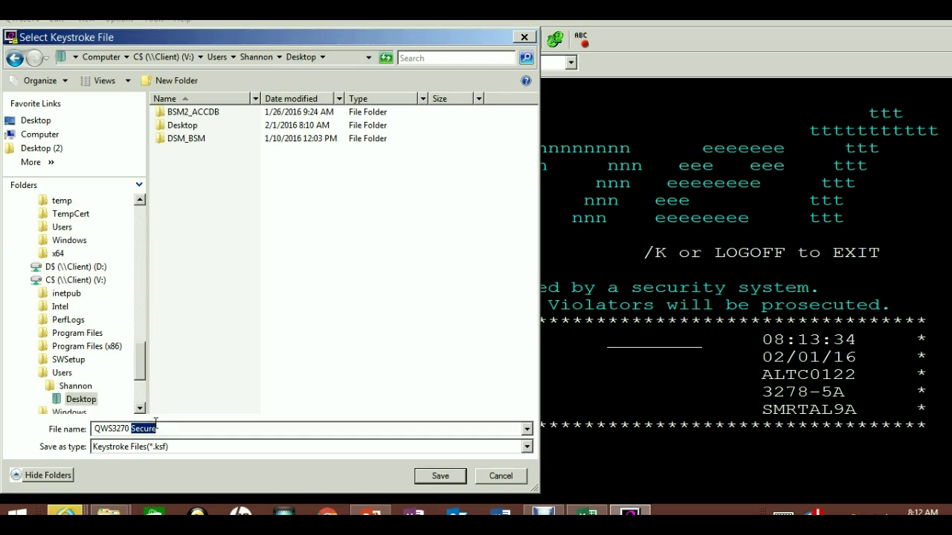
pyautogui.write('Logon')
pyautogui.click(440, 475)
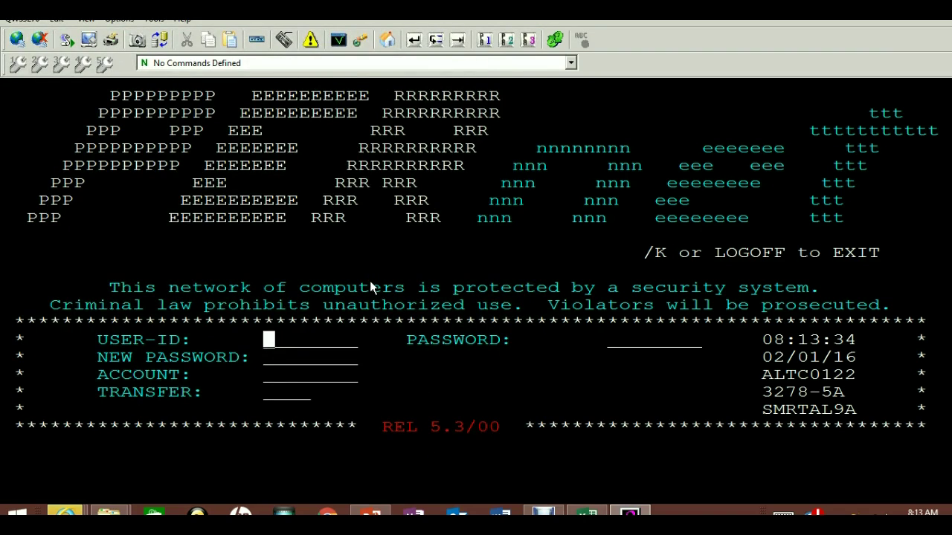
# Sign on with the user ID and password, passing the last-access message to the TPX menu
pyautogui.write('tr84')
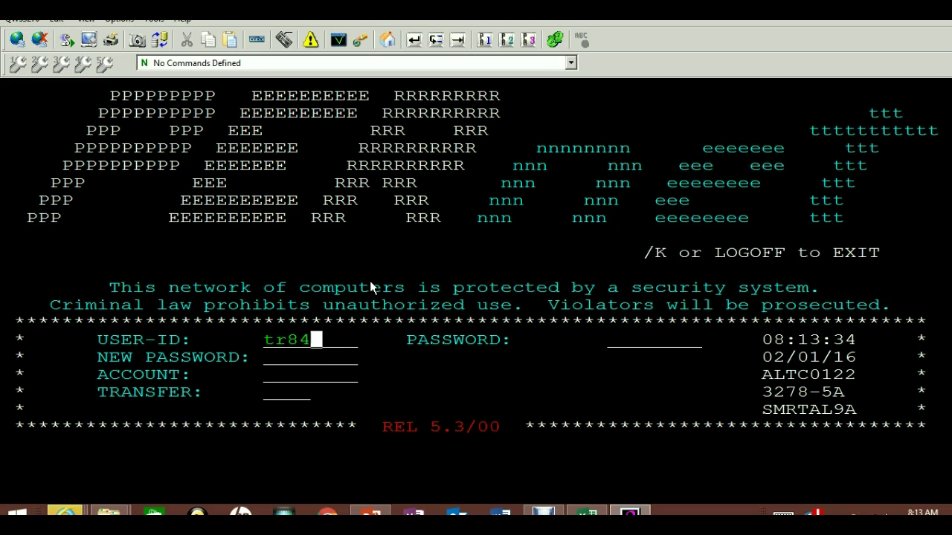
pyautogui.write('s02')
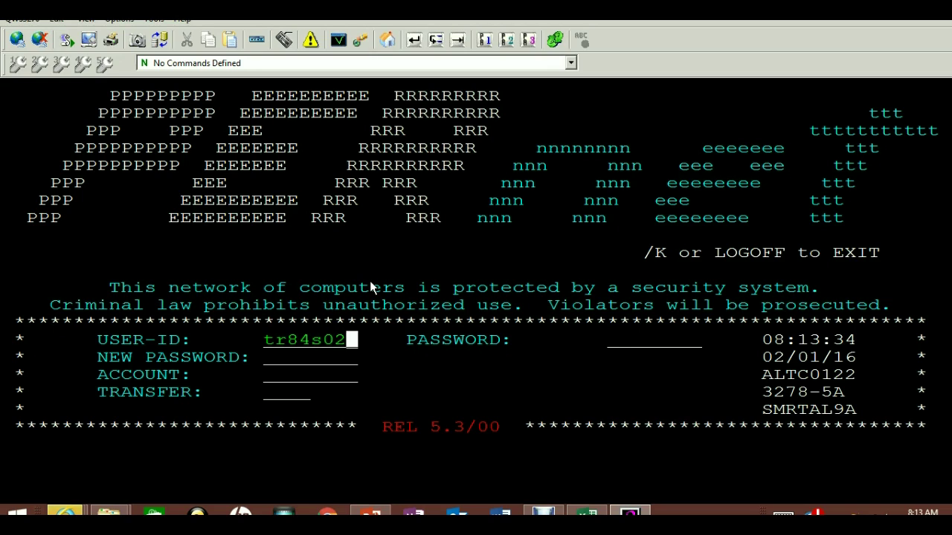
pyautogui.press('Tab')
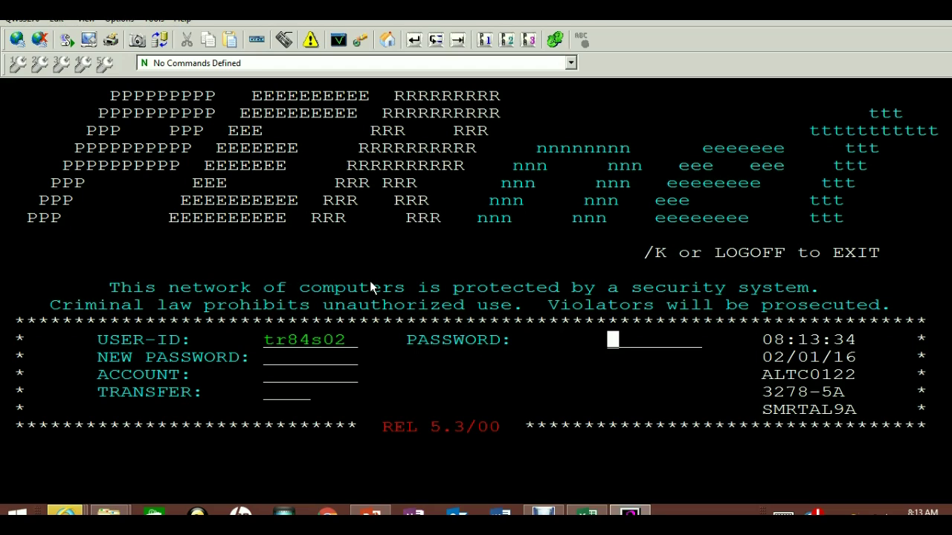
pyautogui.write('****')
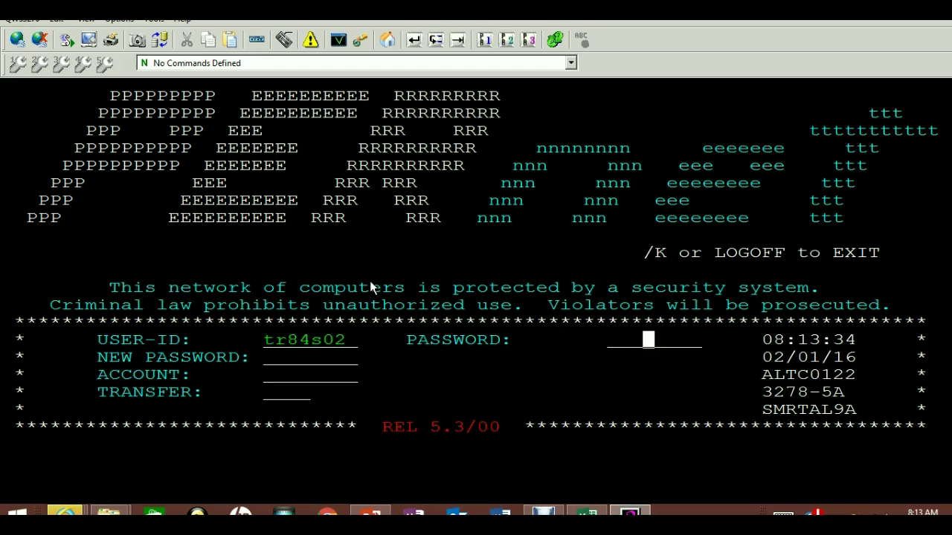
pyautogui.write('**')
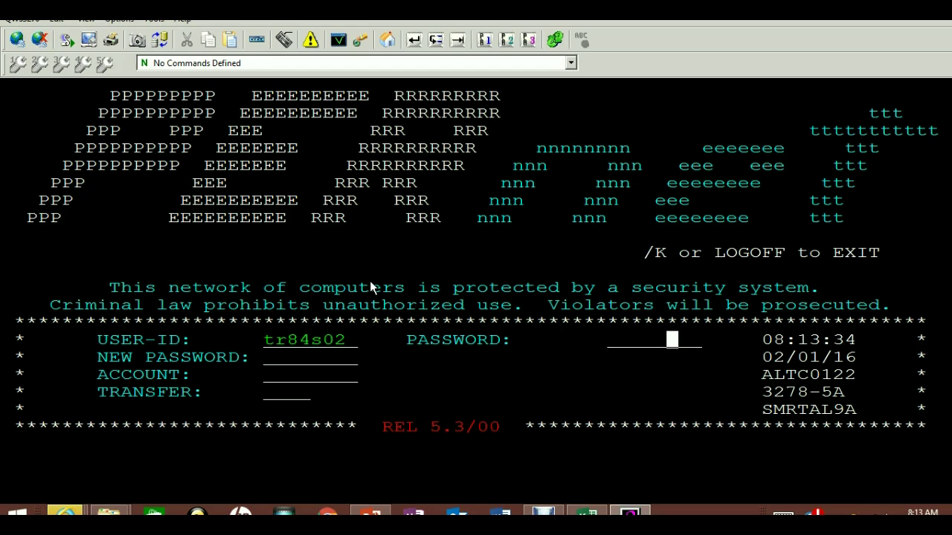
pyautogui.write('***')
pyautogui.press('Return')
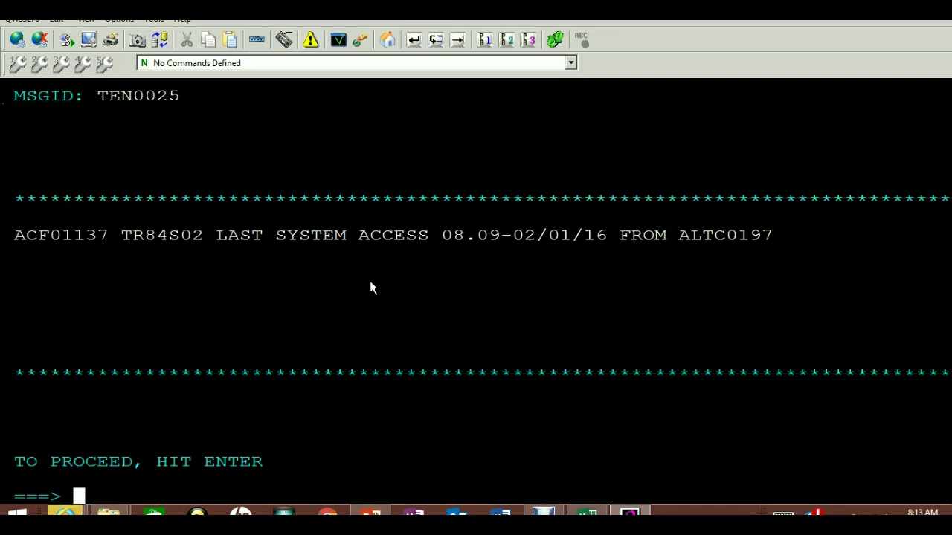
pyautogui.press('Return')
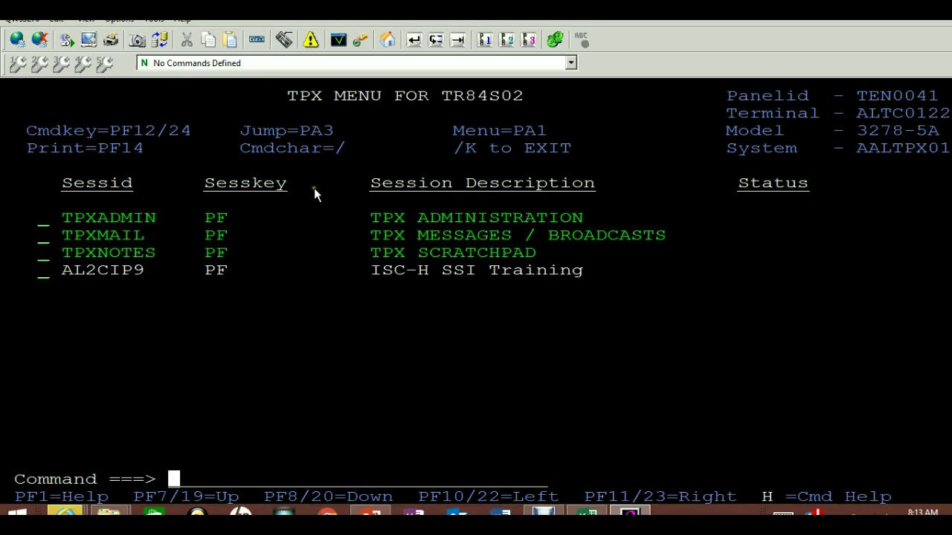
pyautogui.click(154, 20)
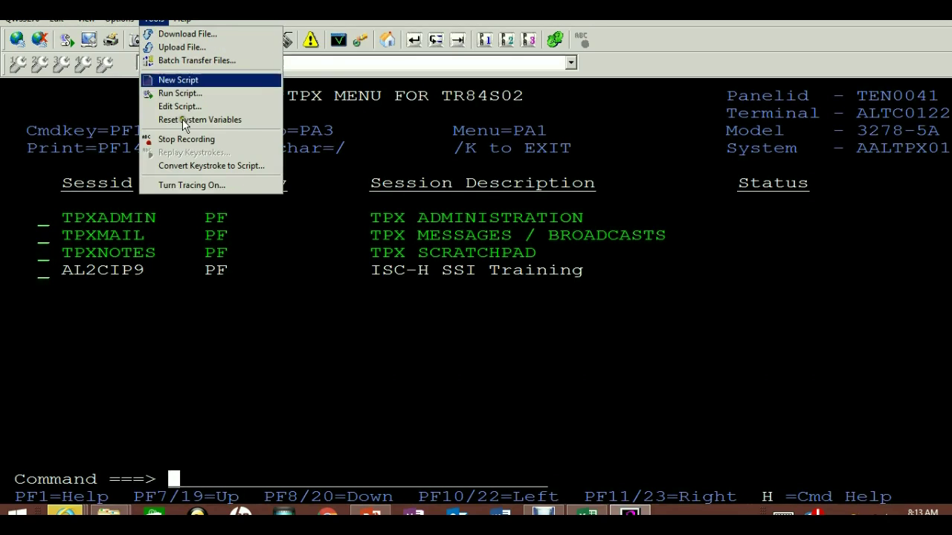
# Stop the keystroke recording, then exit TPX with /k to close the emulator
pyautogui.click(179, 141)
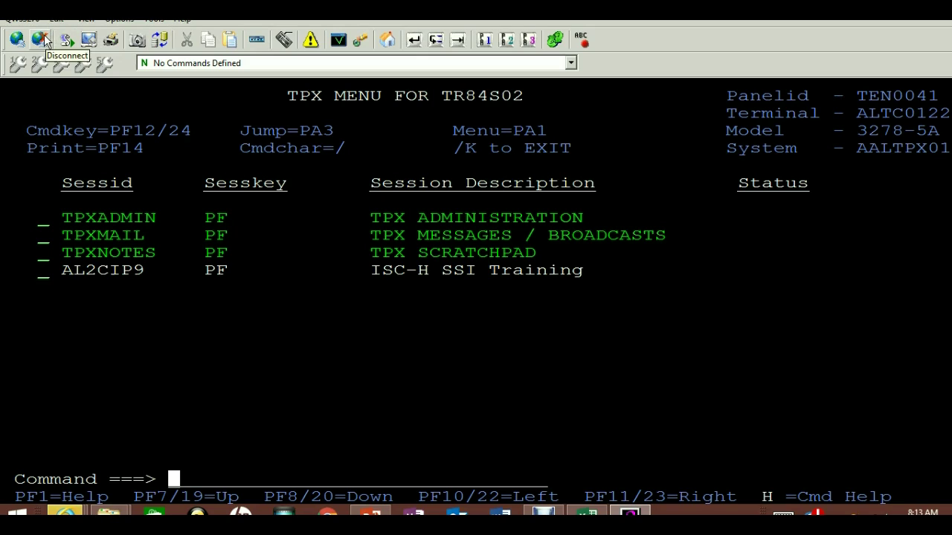
pyautogui.write('/k')
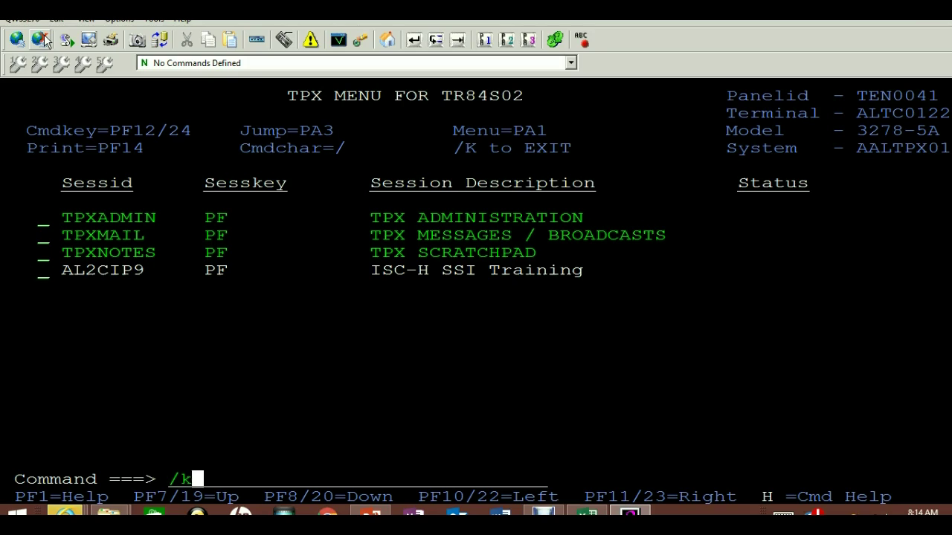
pyautogui.press('Return')
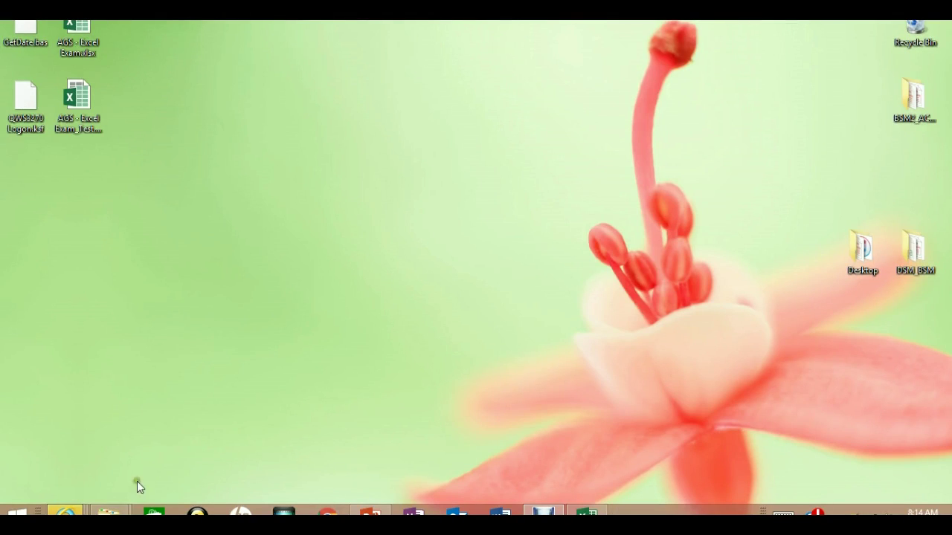
# Confirm QWS3270 Logon.ksf is on the desktop and bring the Citrix XenApp page forward
pyautogui.moveTo(67, 513)
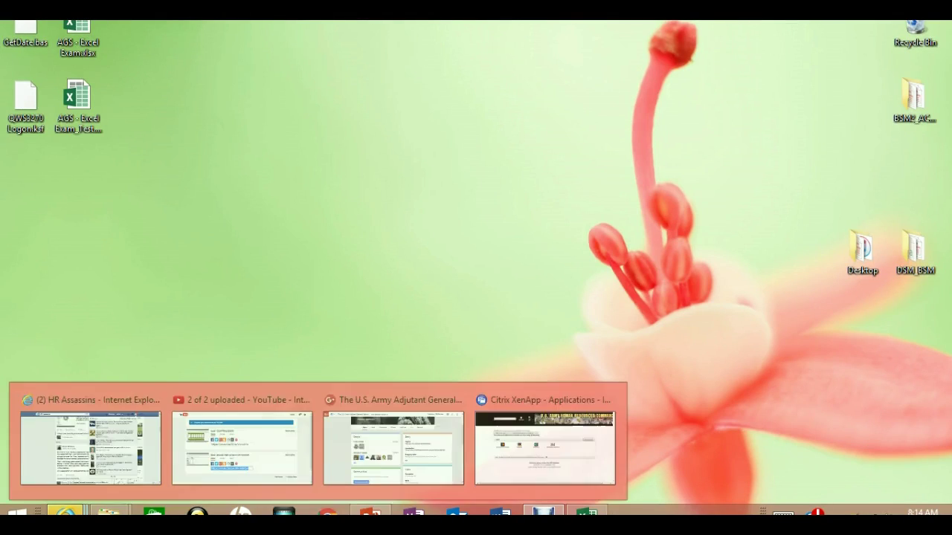
pyautogui.click(501, 439)
pyautogui.click(309, 271)
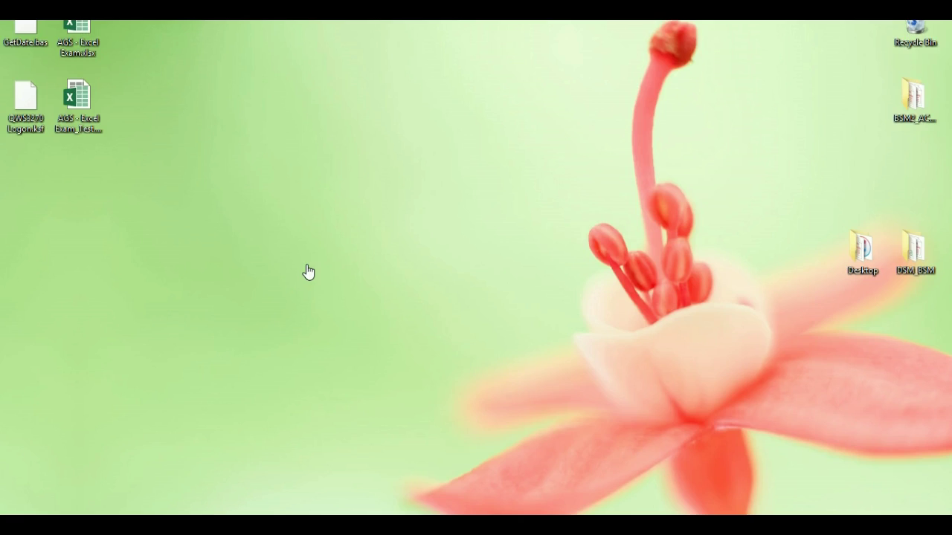
pyautogui.click(22, 130)
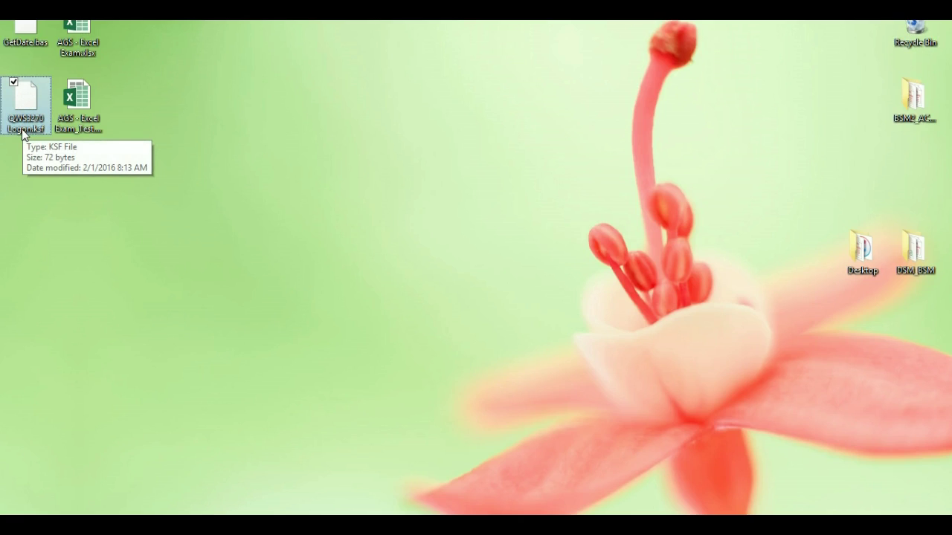
pyautogui.moveTo(425, 512)
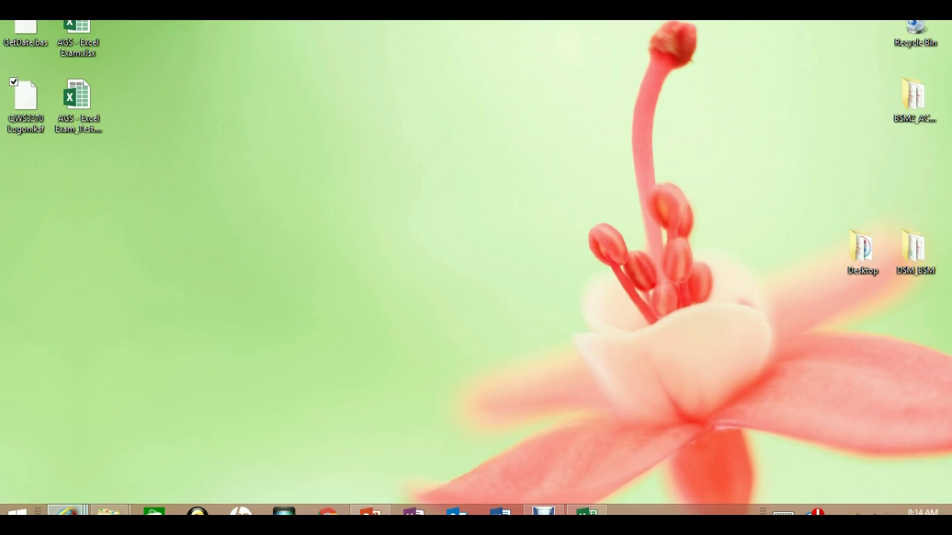
pyautogui.moveTo(66, 512)
pyautogui.click(531, 451)
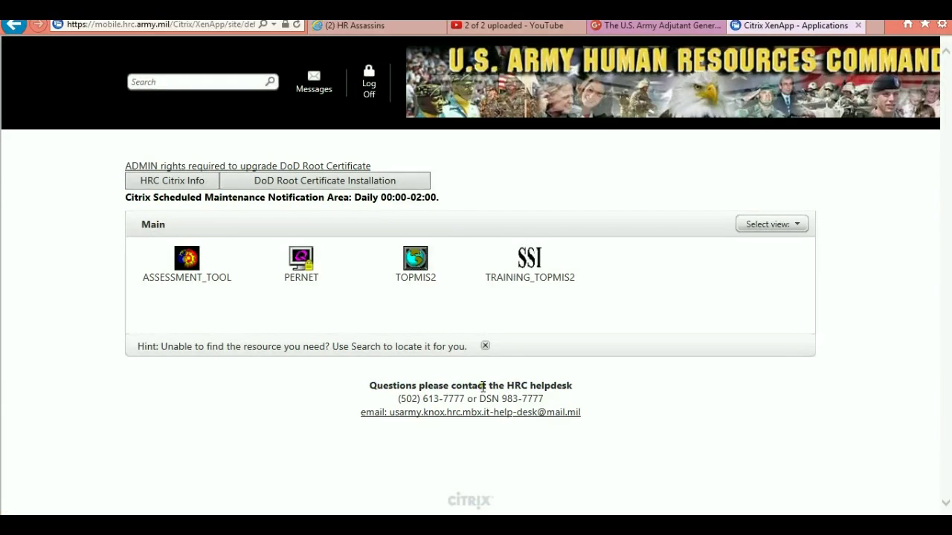
# Launch PERNET from XenApp and accept the DoD consent notice
pyautogui.click(296, 267)
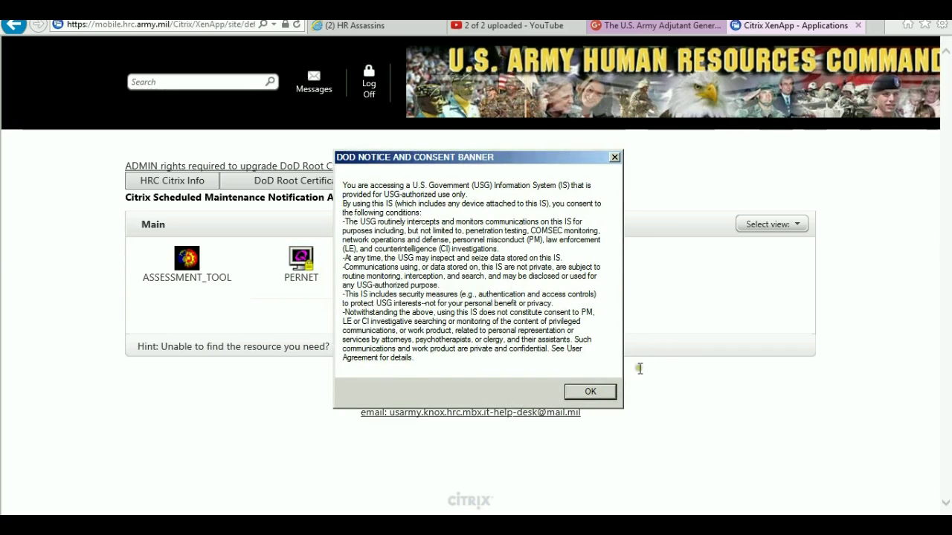
pyautogui.click(587, 392)
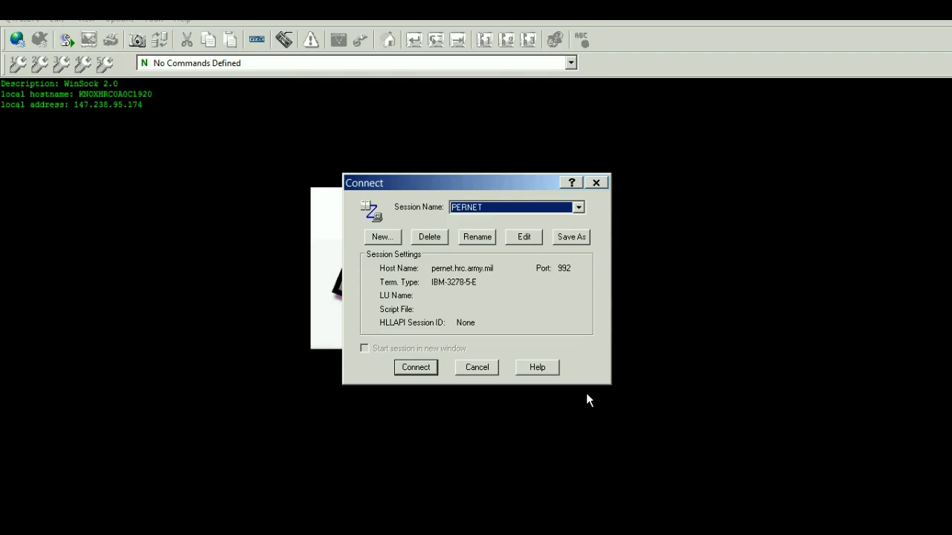
# Connect to the PERNET host and accept the usage banner with 'yes'
pyautogui.click(416, 367)
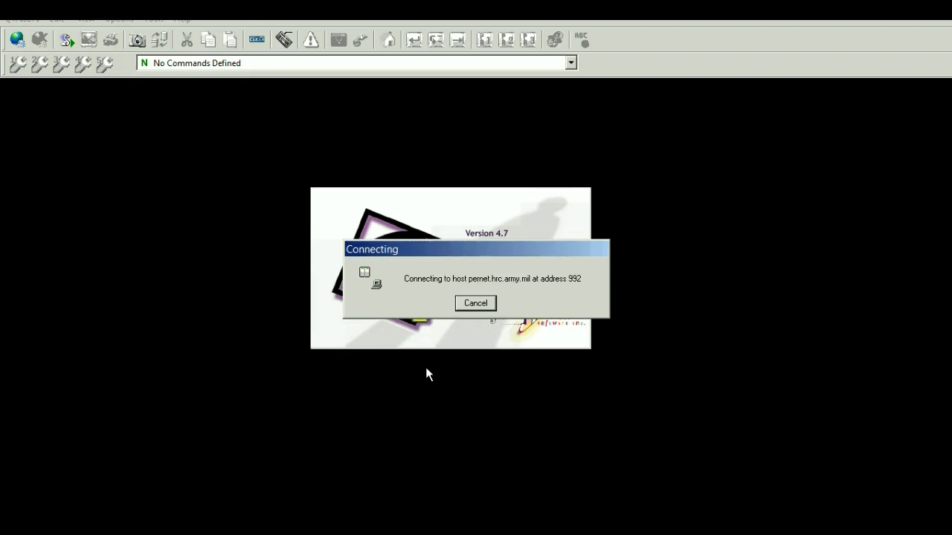
pyautogui.click(427, 370)
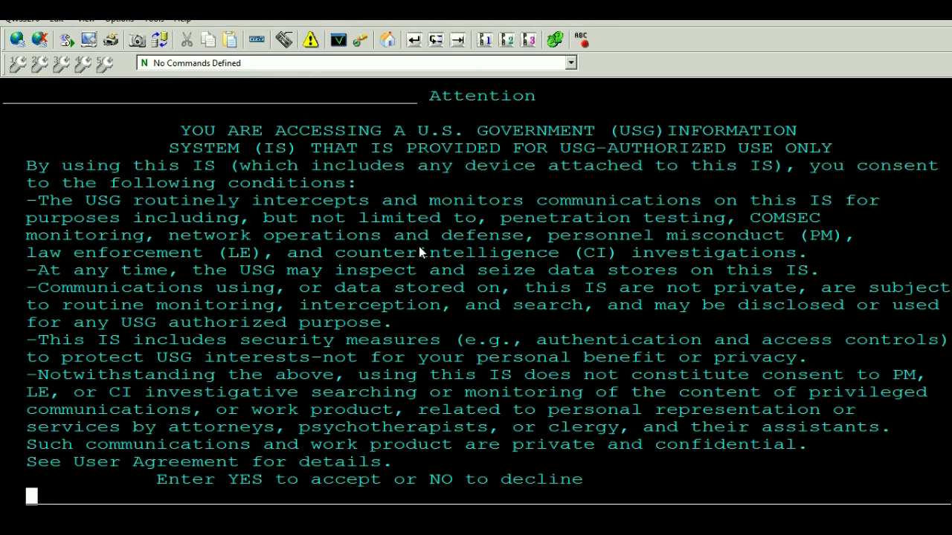
pyautogui.write('yes')
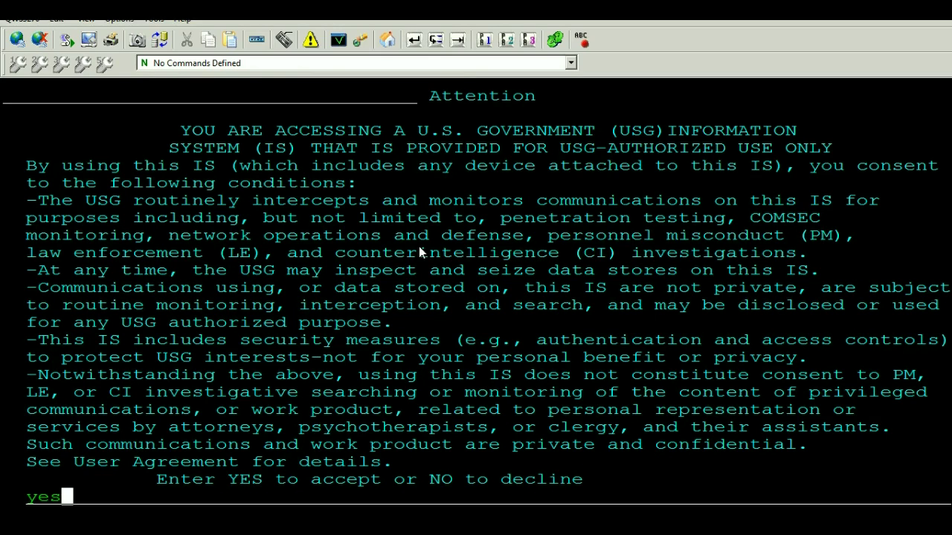
pyautogui.press('Return')
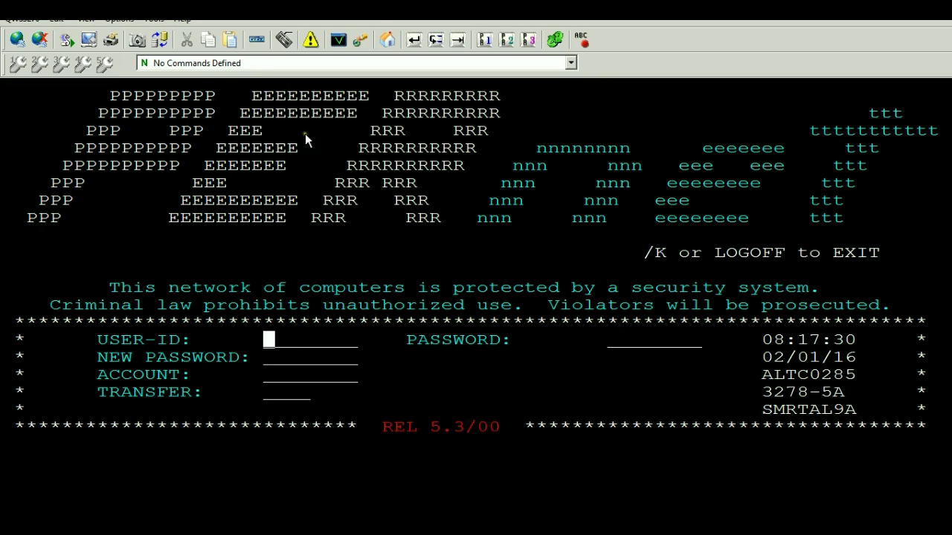
# Start Replay Keystrokes and switch the file dialog to the client C$ (V:) drive
pyautogui.click(154, 20)
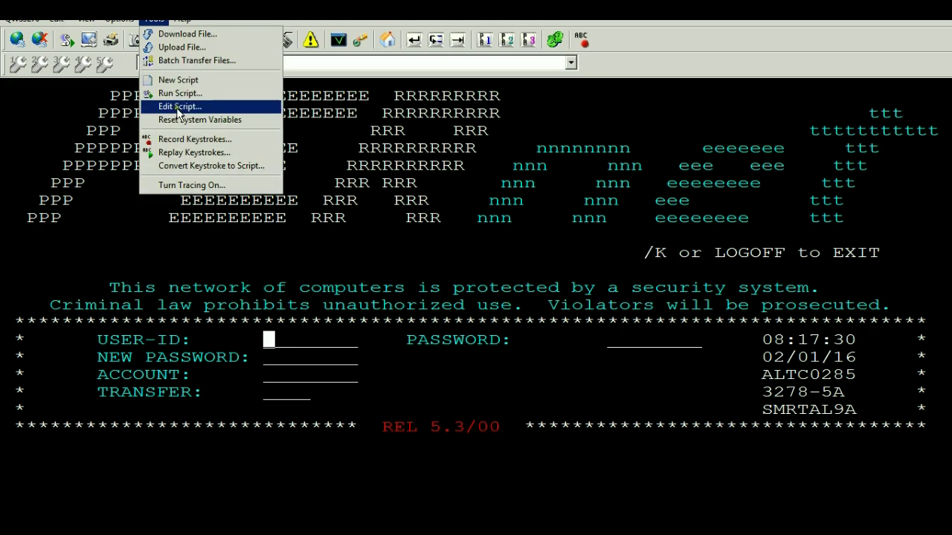
pyautogui.click(179, 152)
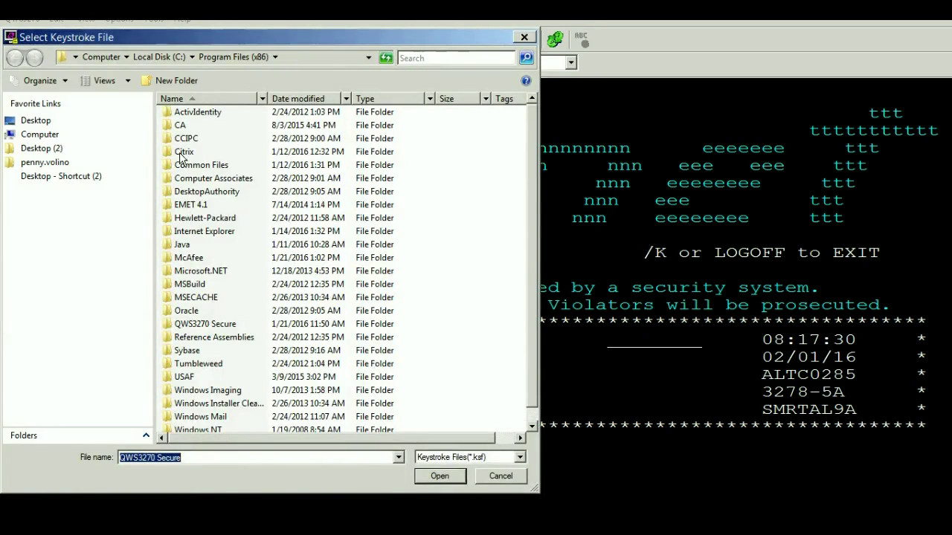
pyautogui.click(127, 56)
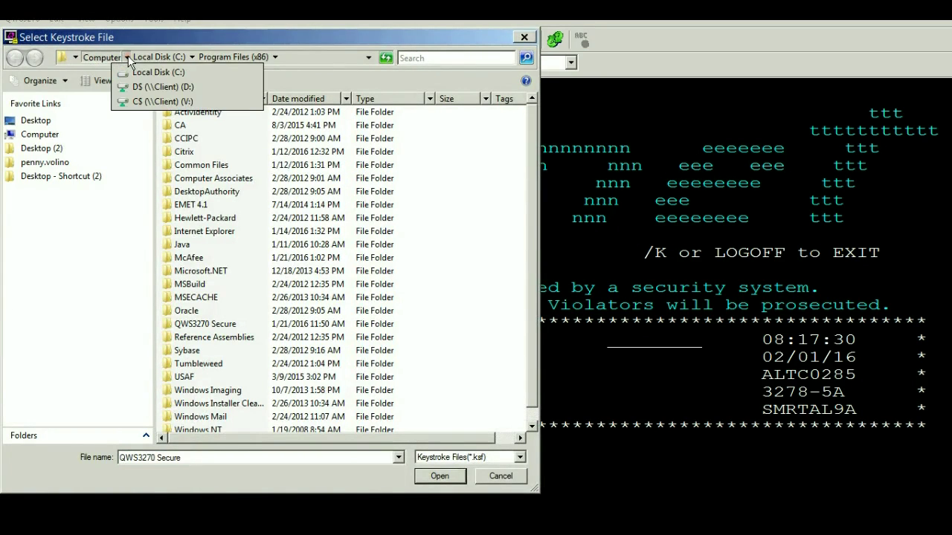
pyautogui.click(146, 103)
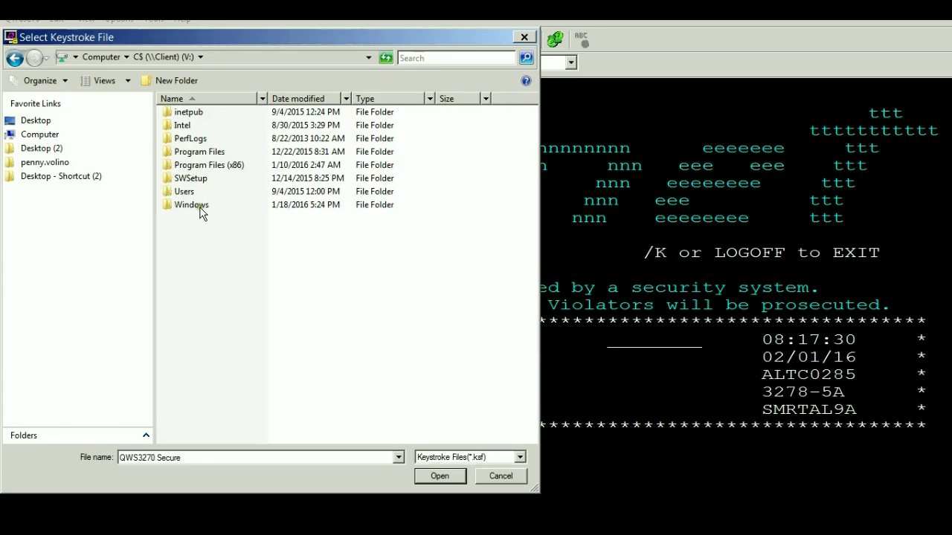
# Open QWS3270 Logon.ksf from Users > your profile > Desktop to replay the logon
pyautogui.click(190, 192)
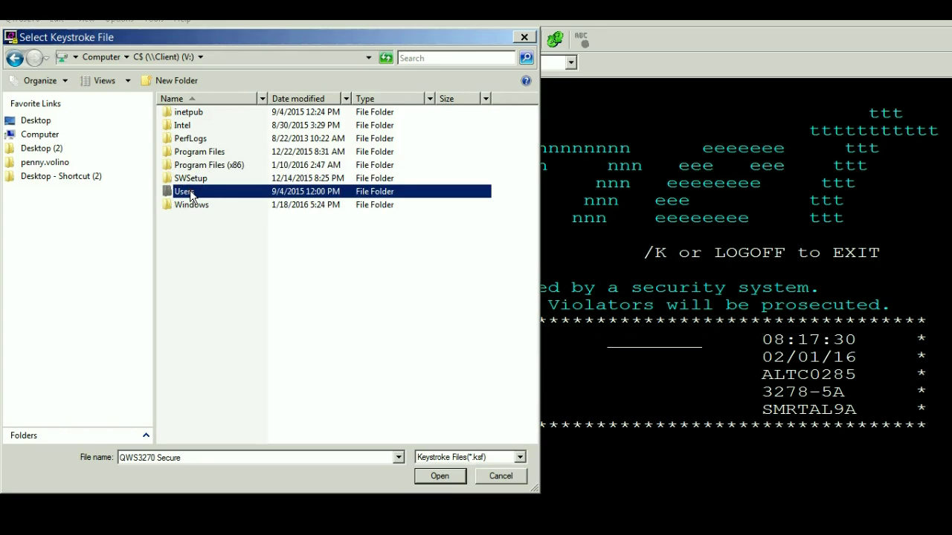
pyautogui.doubleClick(190, 192)
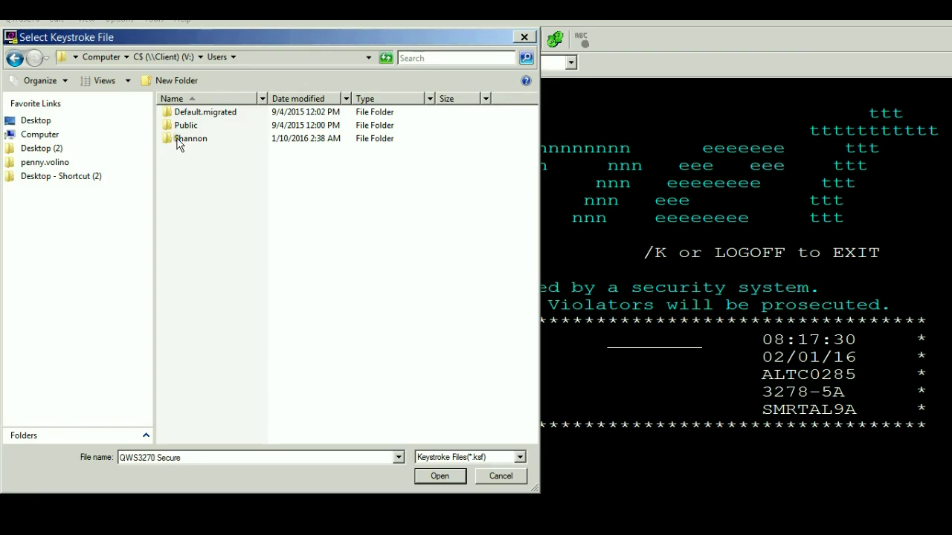
pyautogui.click(178, 140)
pyautogui.doubleClick(178, 140)
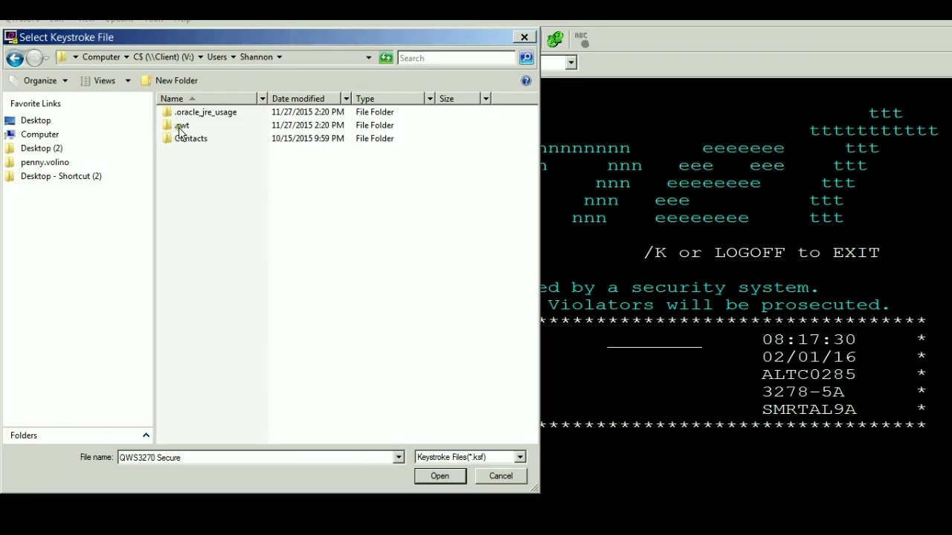
pyautogui.click(184, 153)
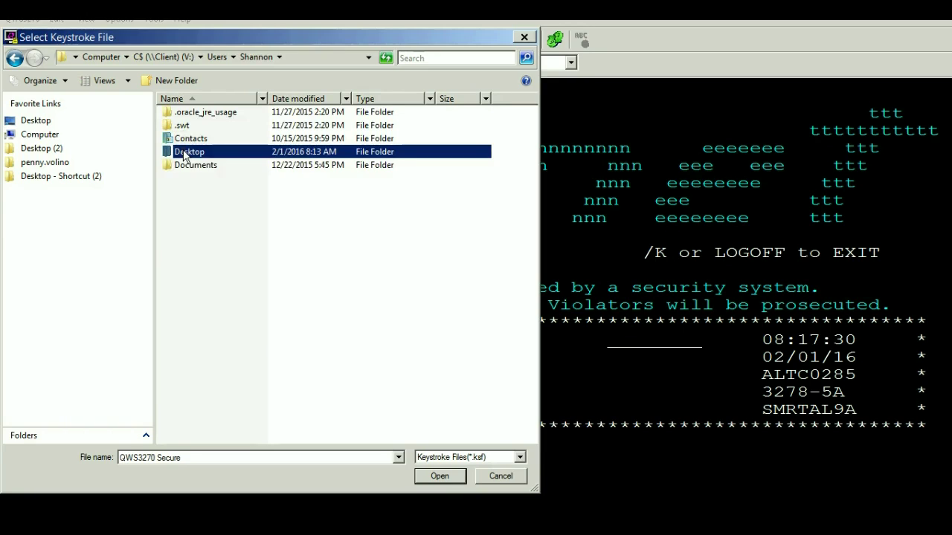
pyautogui.doubleClick(184, 153)
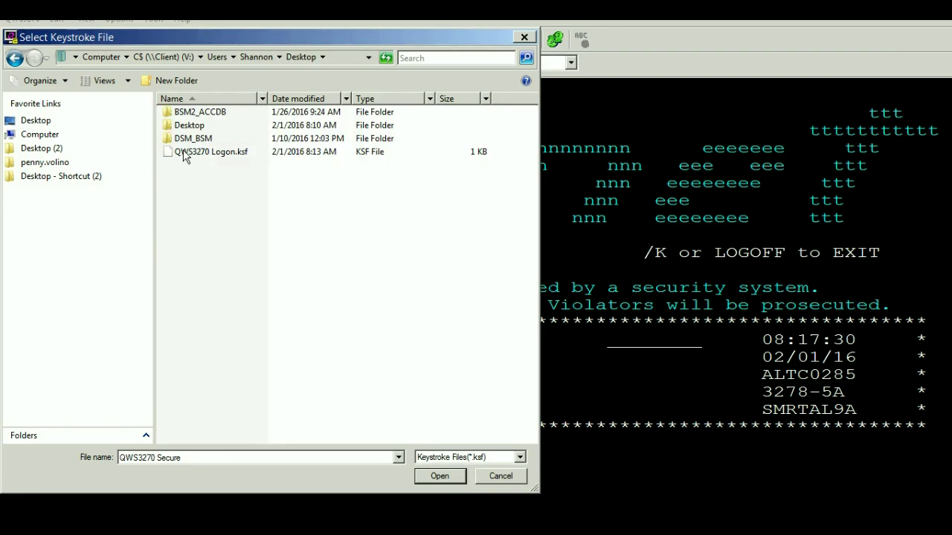
pyautogui.click(195, 152)
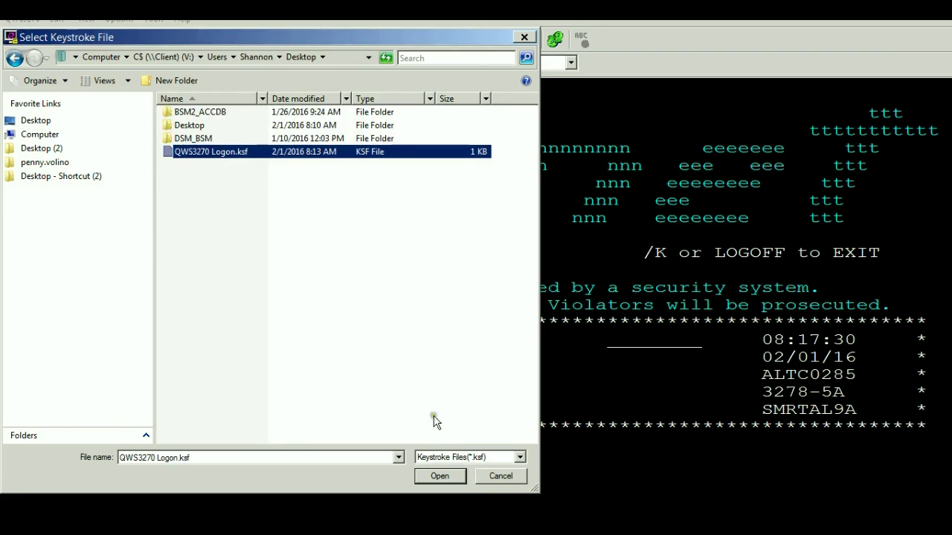
pyautogui.click(438, 478)
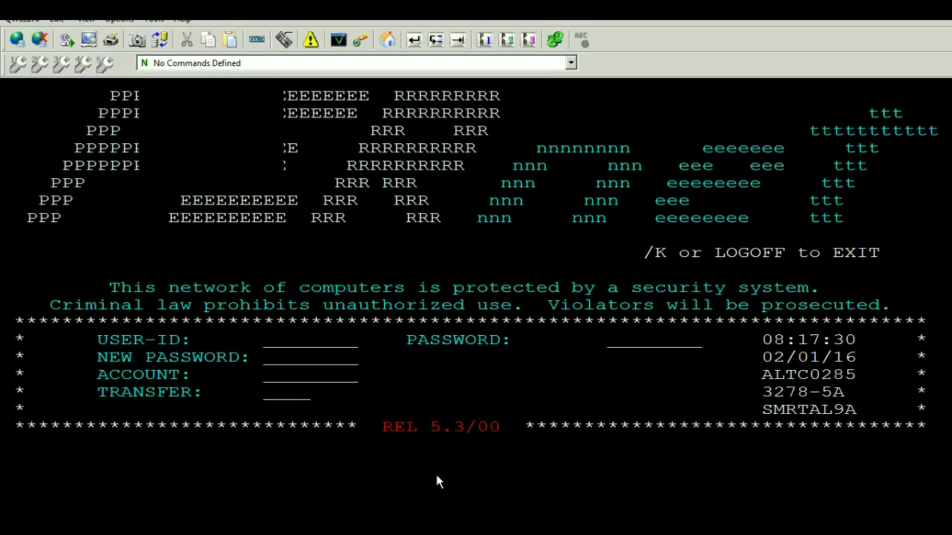